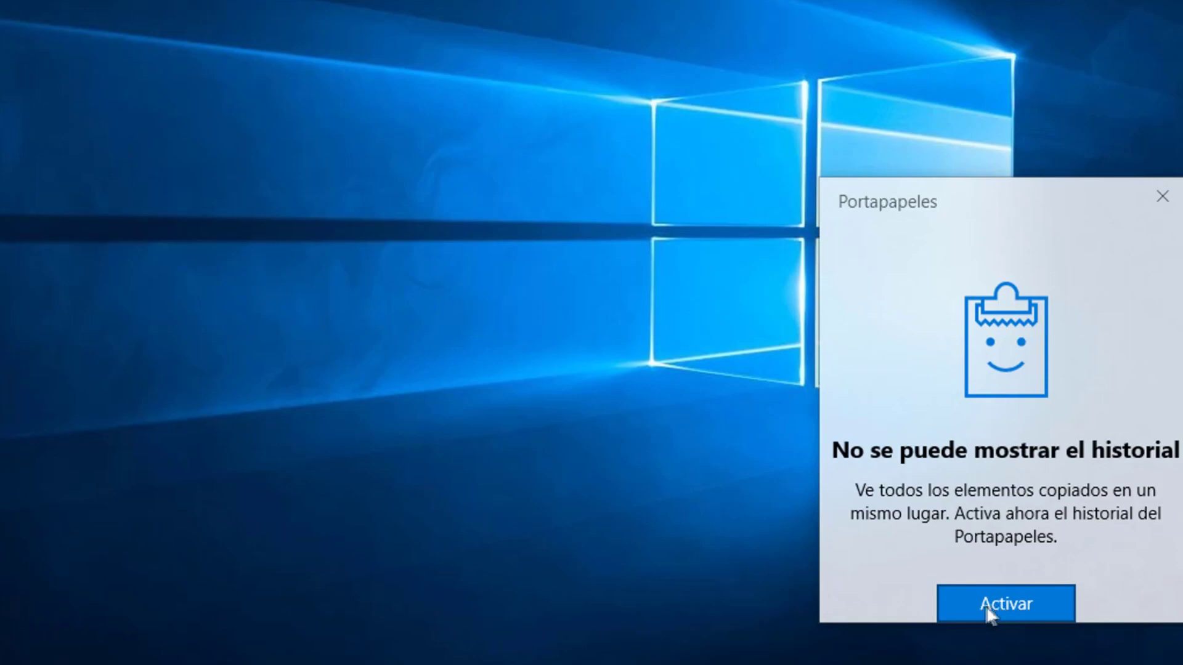
Dismiss the clipboard panel, search Windows for "portapa" and open Configuración del Portapapeles
{"action": "left_click", "coordinate": [607, 246]}
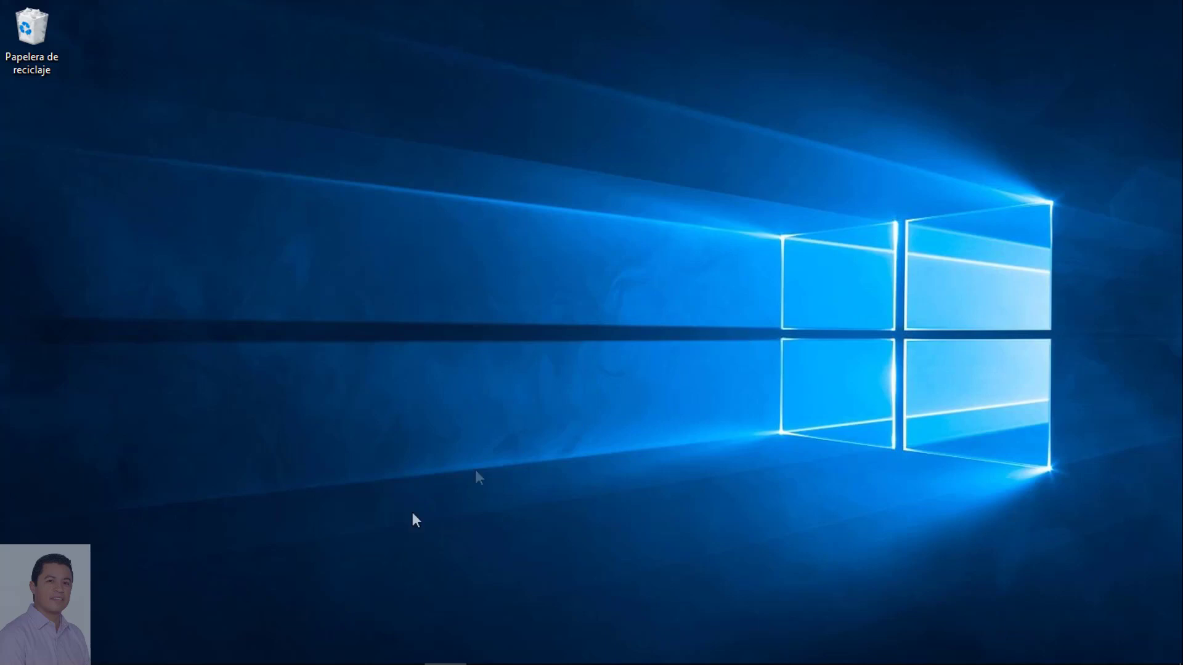
{"action": "mouse_move", "coordinate": [43, 664]}
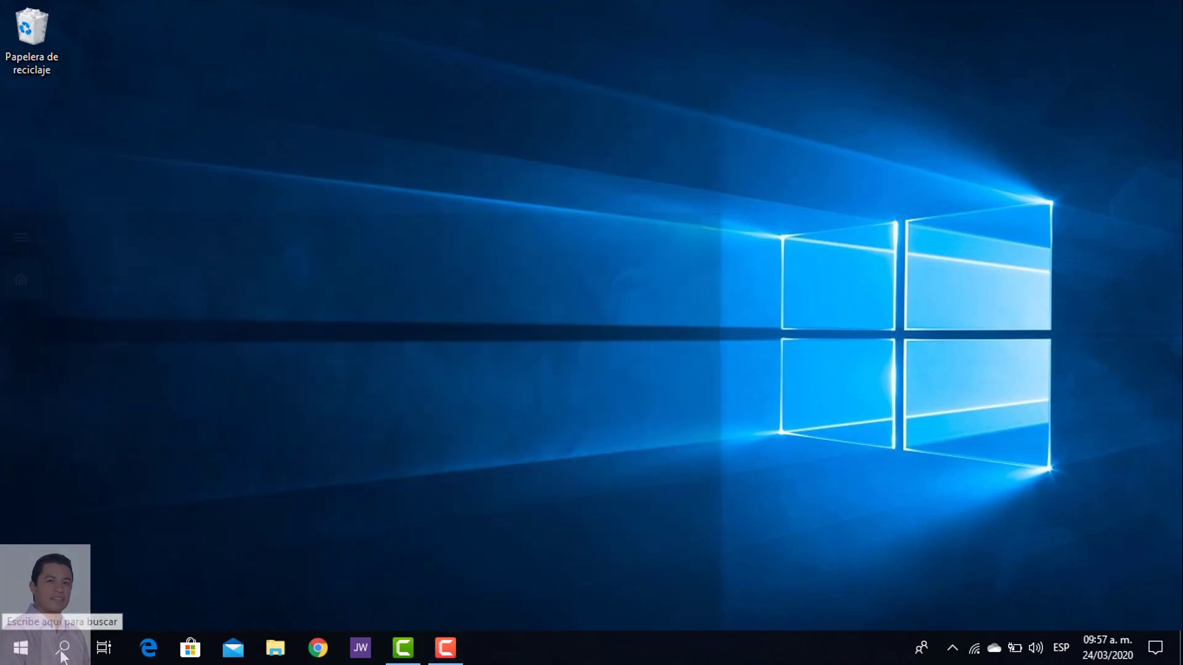
{"action": "left_click", "coordinate": [64, 654]}
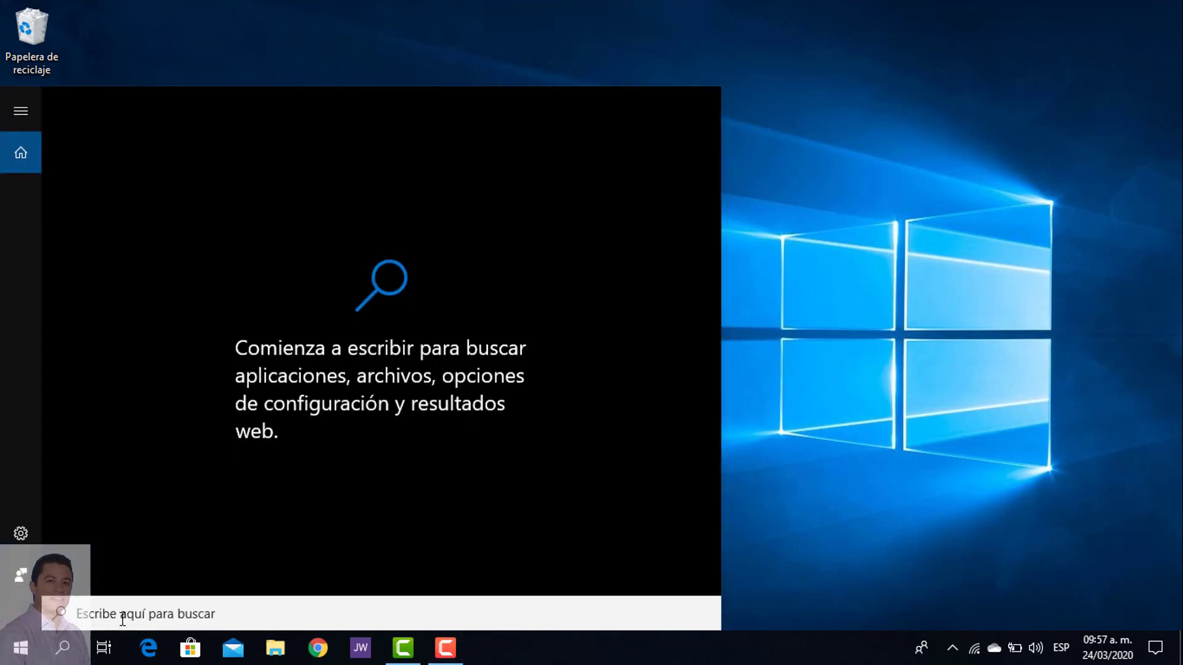
{"action": "type", "text": "porta"}
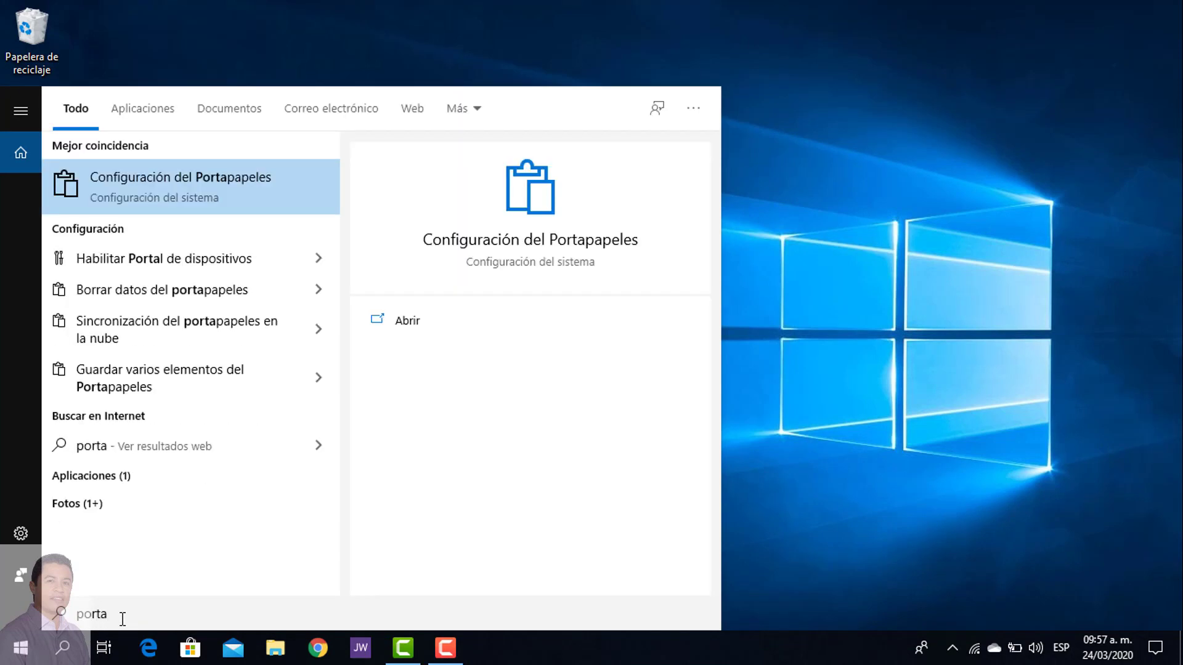
{"action": "type", "text": "pa"}
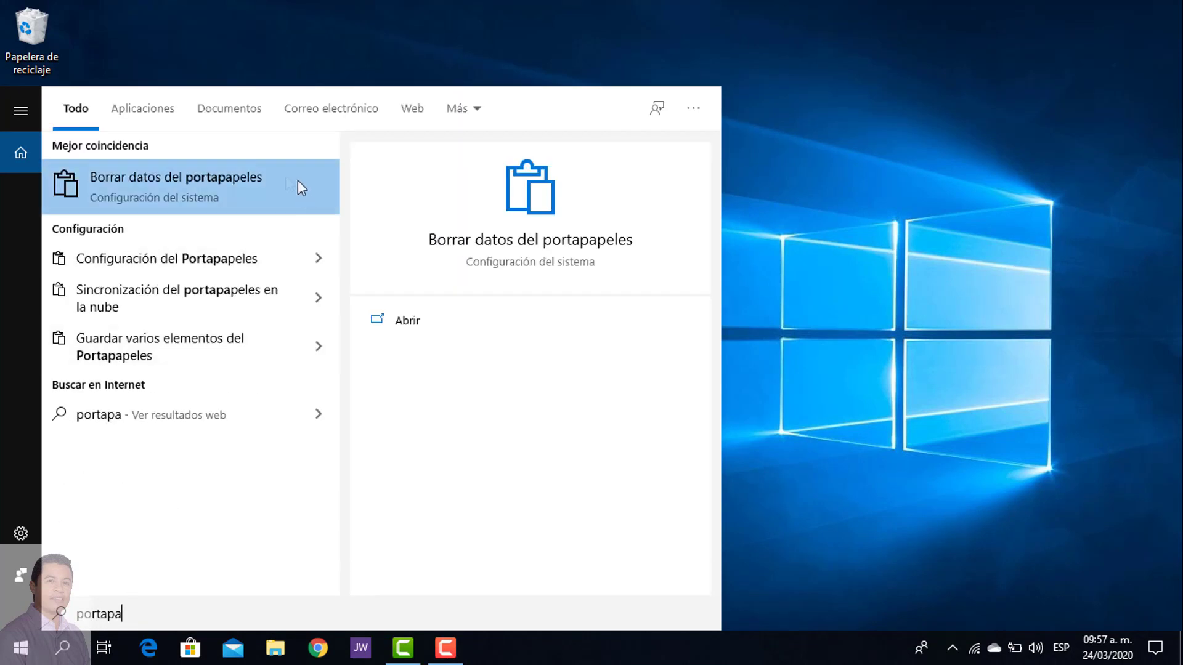
{"action": "left_click", "coordinate": [157, 258]}
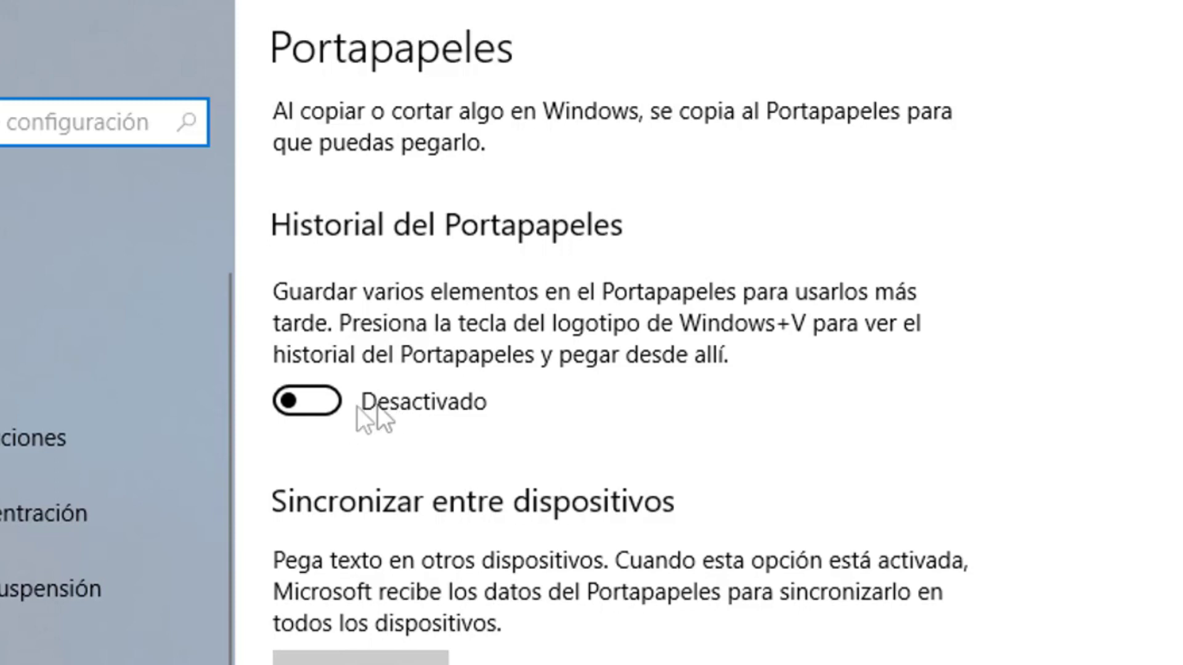
Turn on Historial del Portapapeles, close the settings and display the clipboard history over the desktop
{"action": "left_click", "coordinate": [309, 401]}
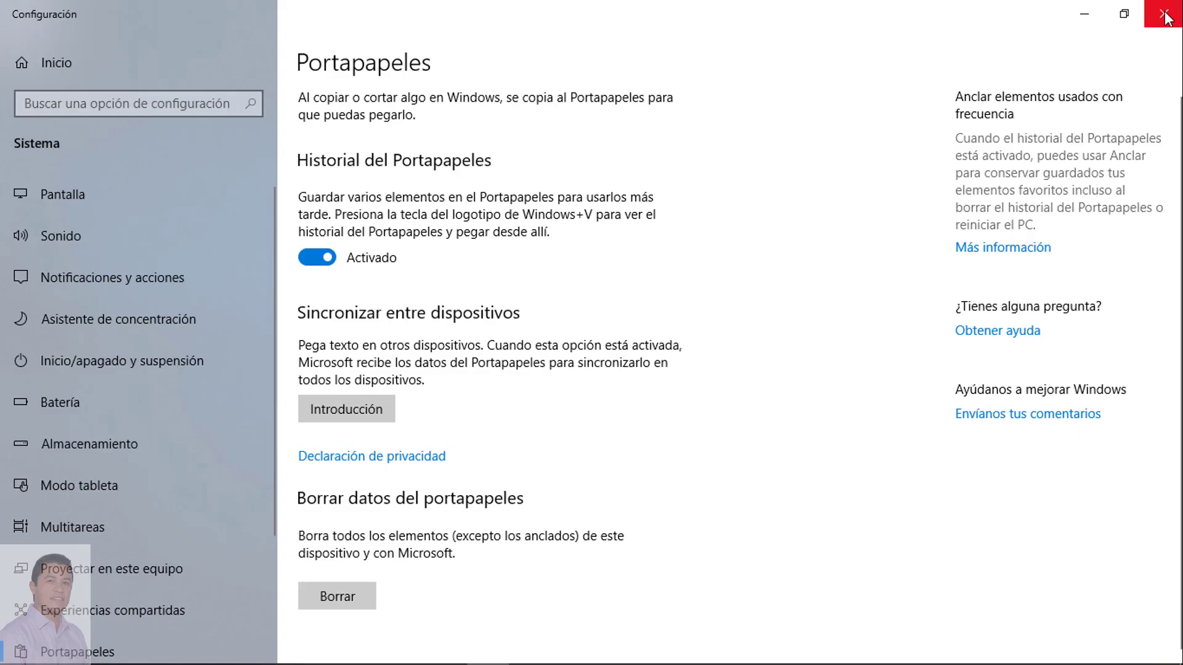
{"action": "left_click", "coordinate": [1165, 14]}
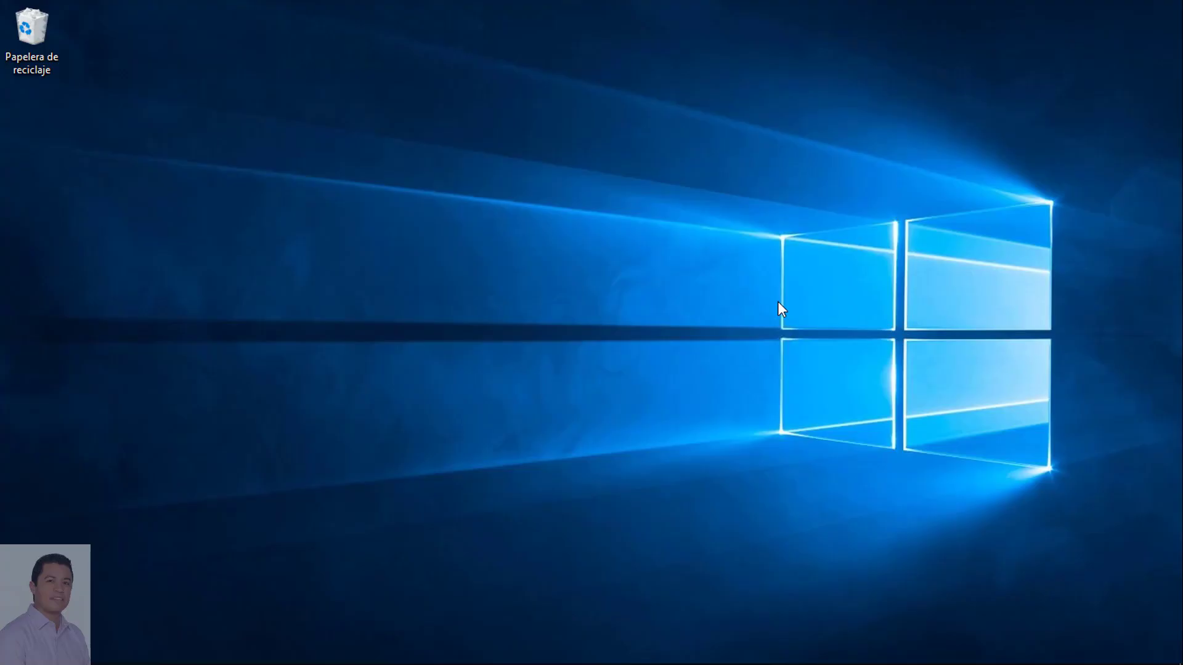
{"action": "key", "text": "super+v"}
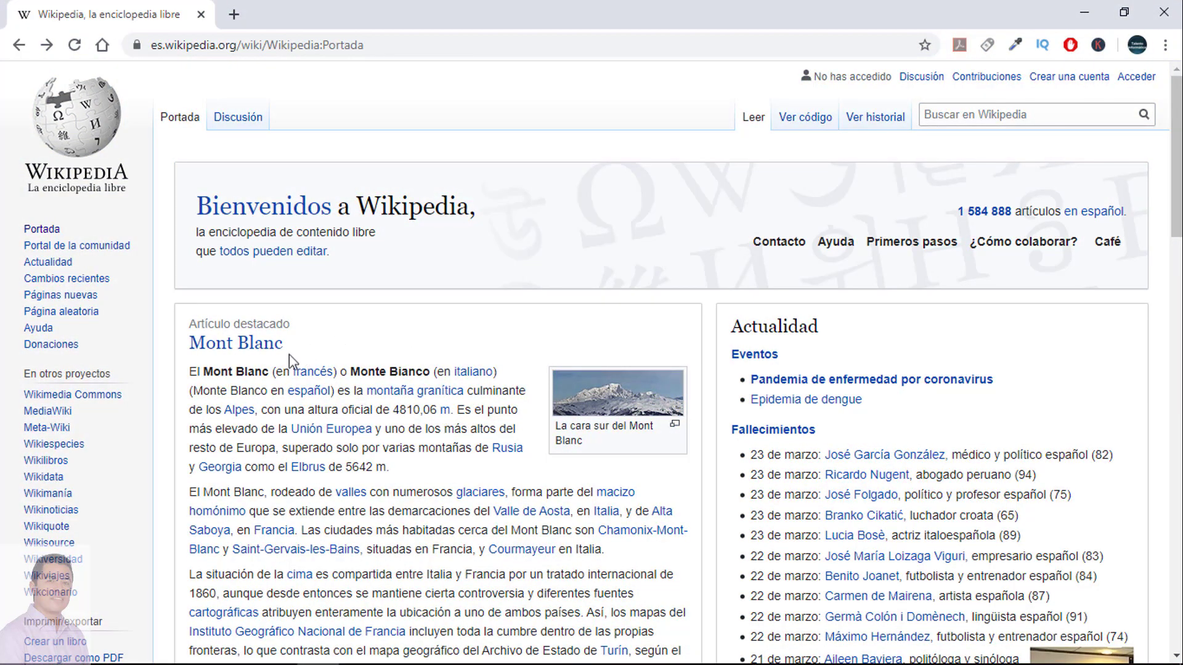
Copy the featured article heading "Mont Blanc" on the Wikipedia front page and show it in the clipboard history
{"action": "left_click_drag", "start_coordinate": [283, 345], "coordinate": [187, 348]}
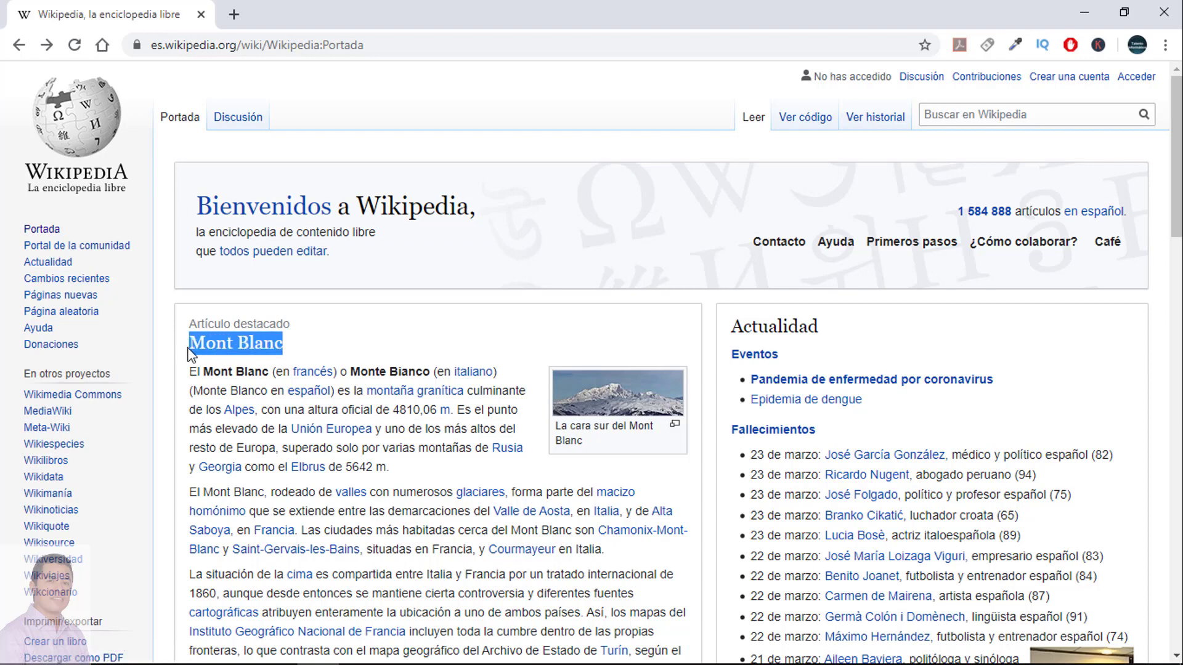
{"action": "left_click", "coordinate": [345, 343]}
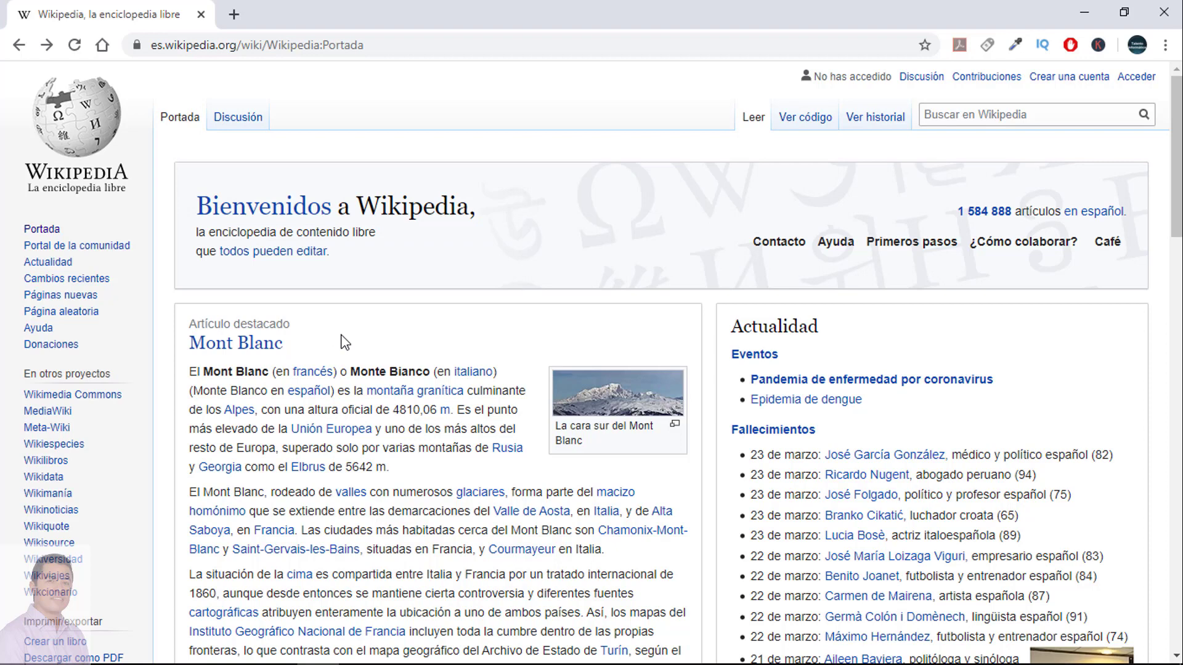
{"action": "key", "text": "super+v"}
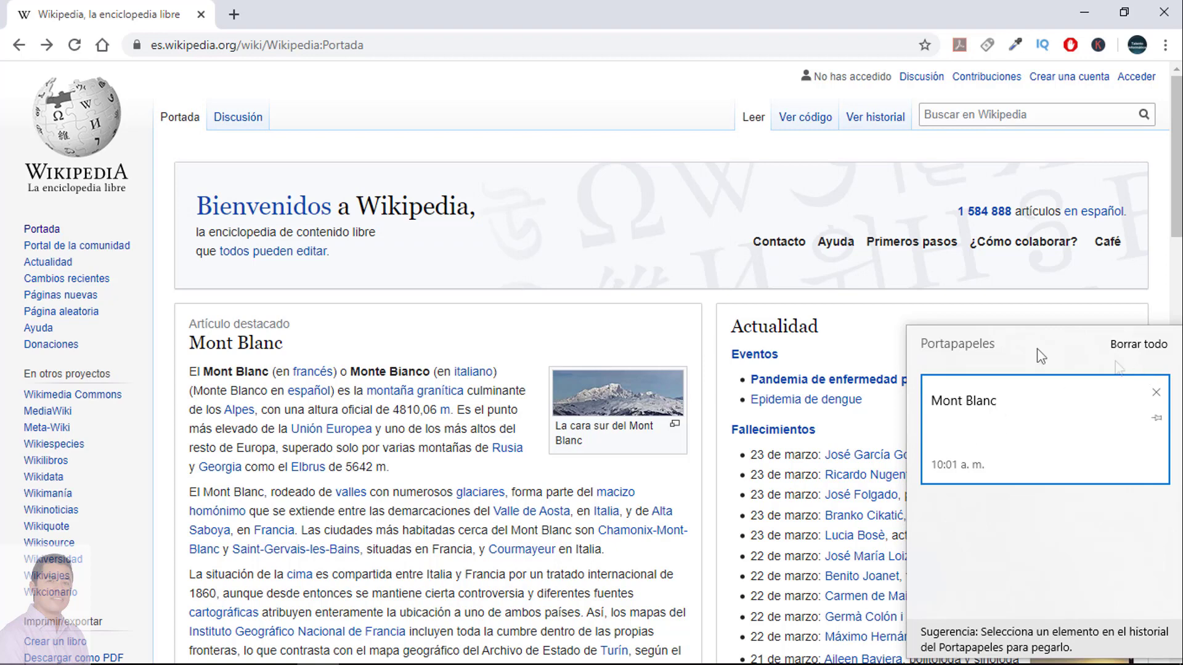
Open the featured article's photo of Mont Blanc's south face at large size and copy the image
{"action": "left_click", "coordinate": [630, 385]}
{"action": "left_click", "coordinate": [592, 406]}
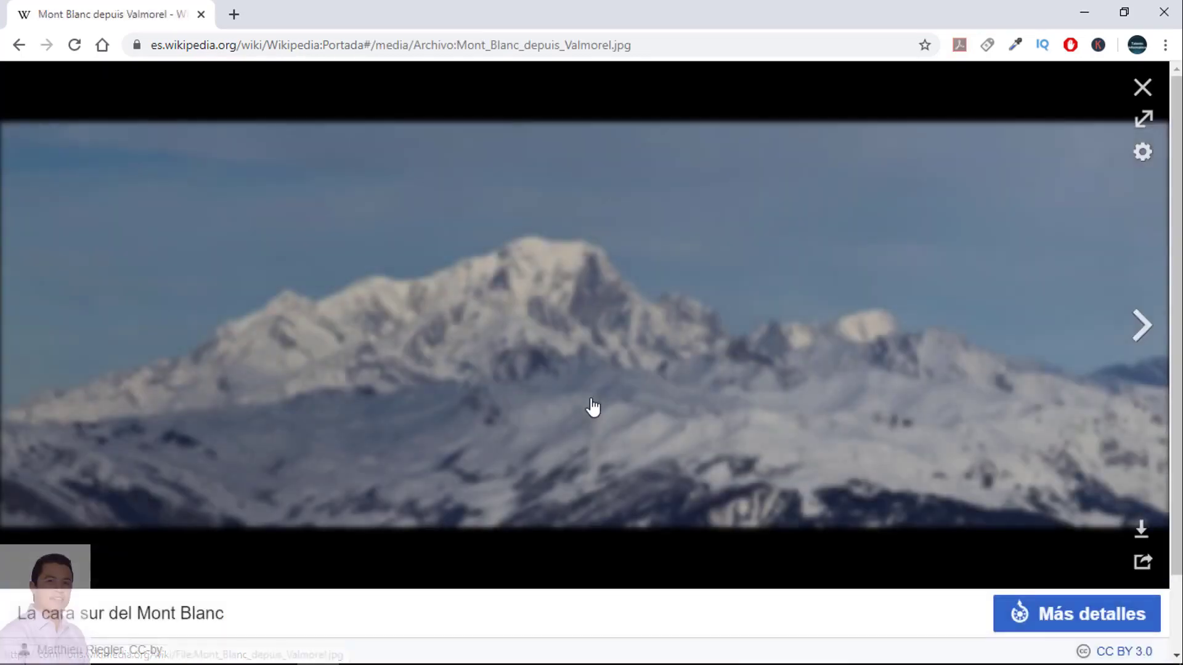
{"action": "right_click", "coordinate": [680, 323]}
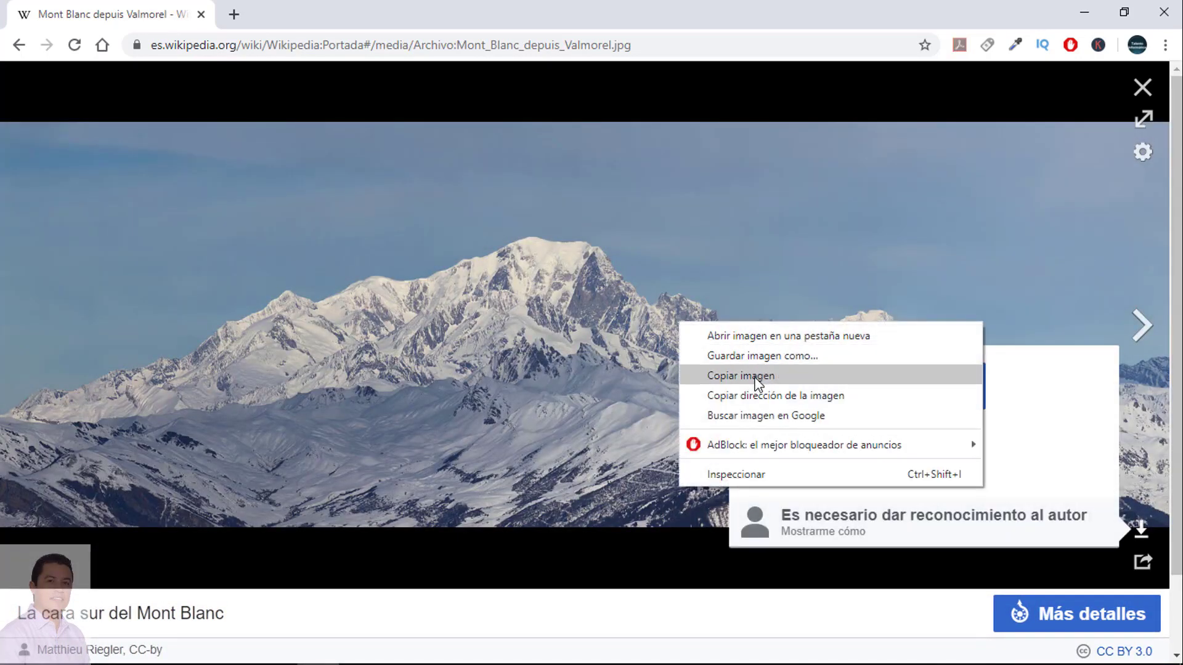
{"action": "left_click", "coordinate": [755, 376]}
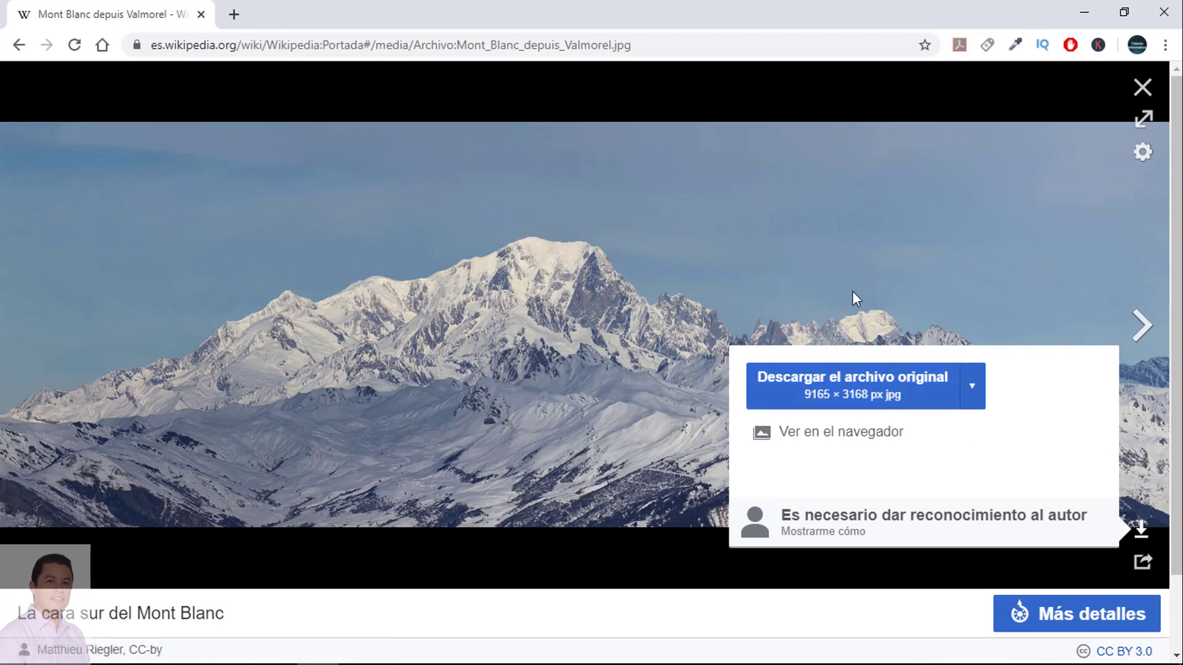
Delete the copied mountain image from the clipboard history and clear all remaining entries
{"action": "key", "text": "super+v"}
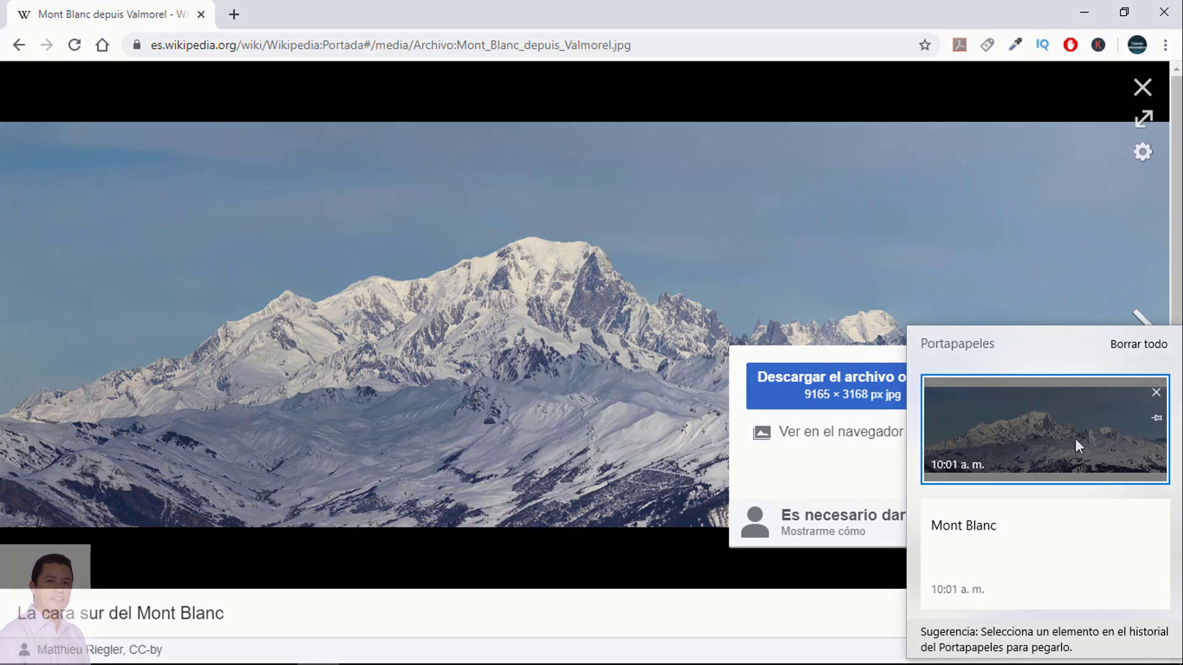
{"action": "left_click", "coordinate": [1157, 392]}
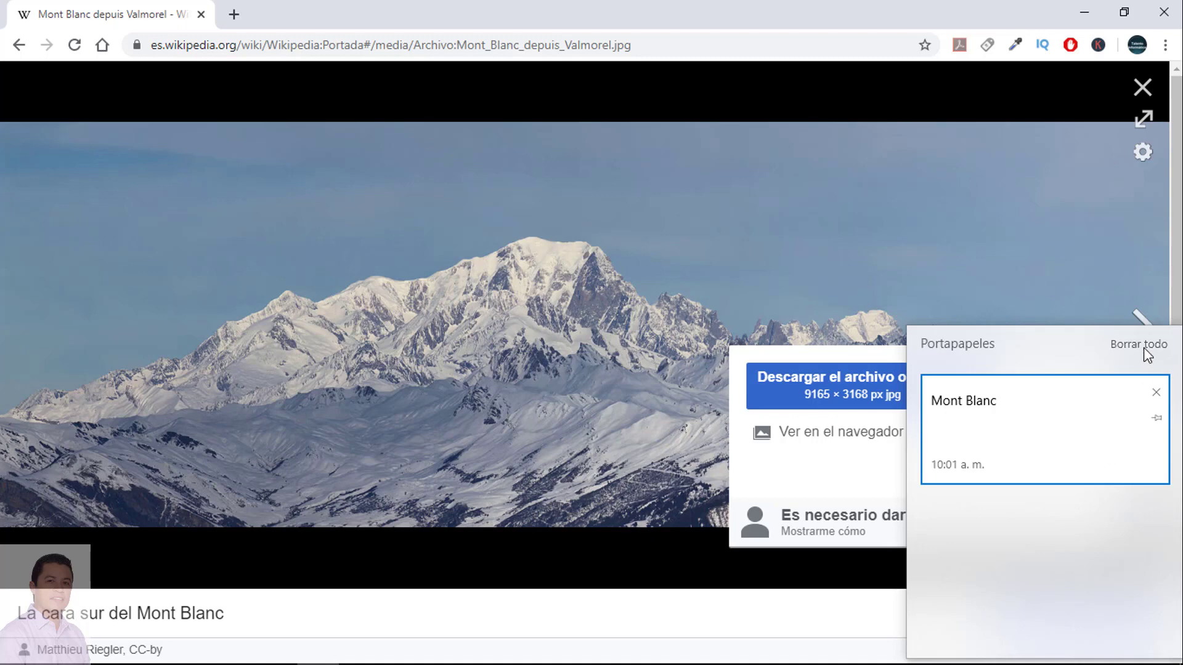
{"action": "left_click", "coordinate": [1143, 347]}
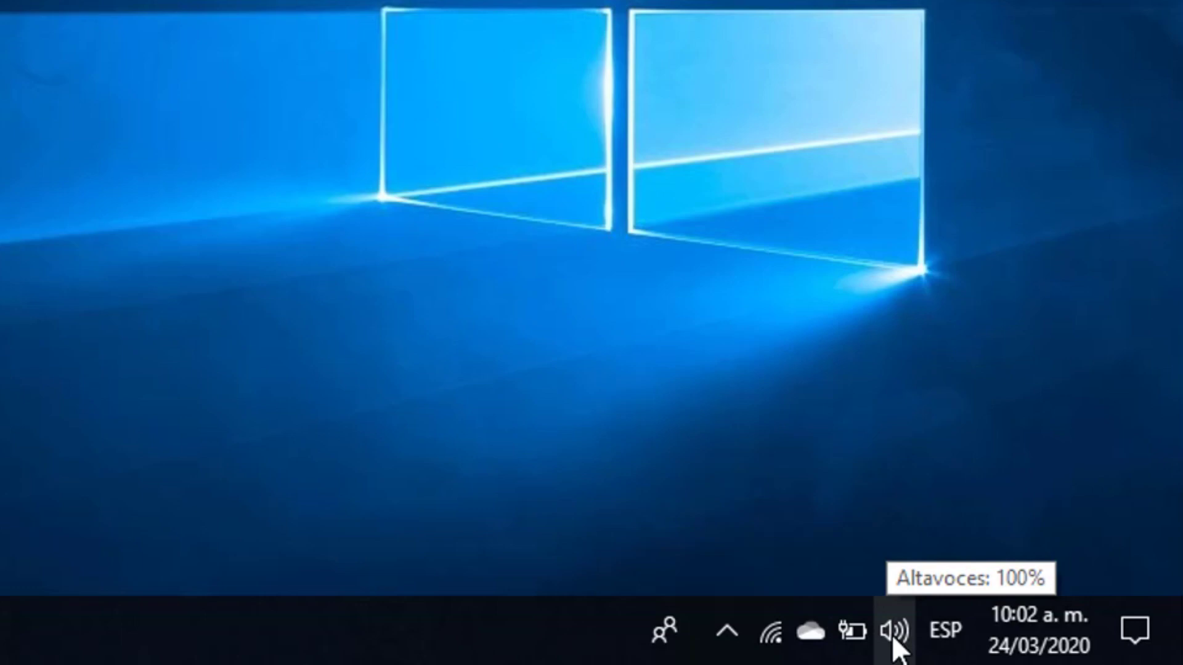
Set the speakers' spatial sound to Windows Sonic para auriculares
{"action": "right_click", "coordinate": [895, 648]}
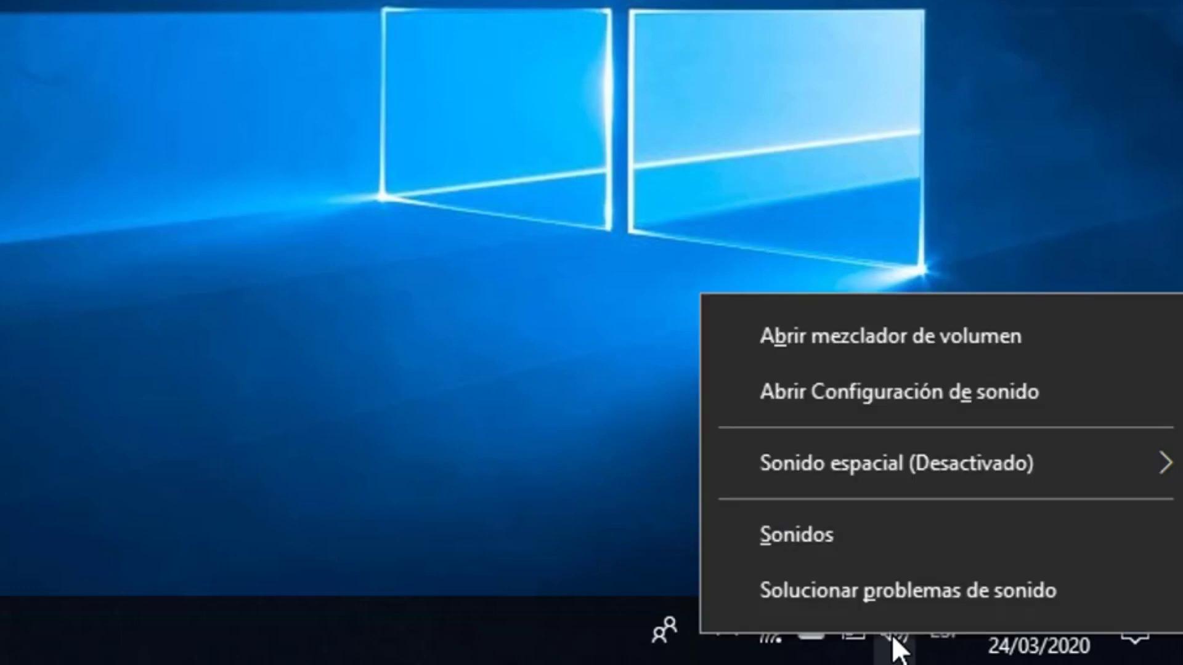
{"action": "mouse_move", "coordinate": [930, 478]}
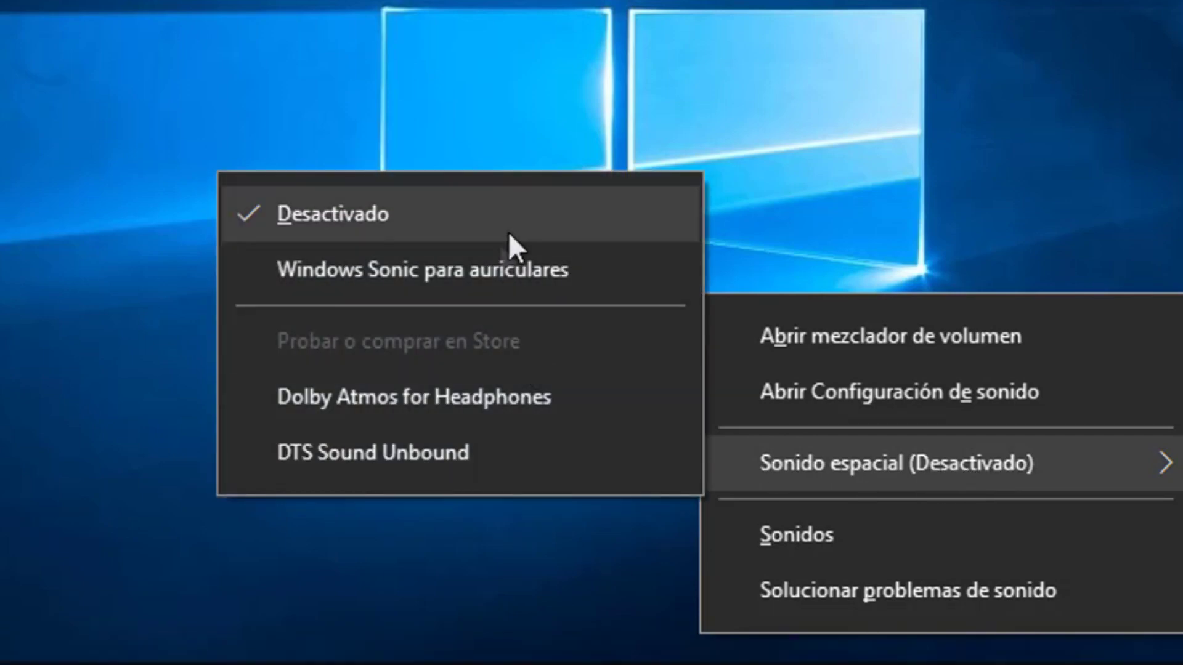
{"action": "left_click", "coordinate": [389, 278]}
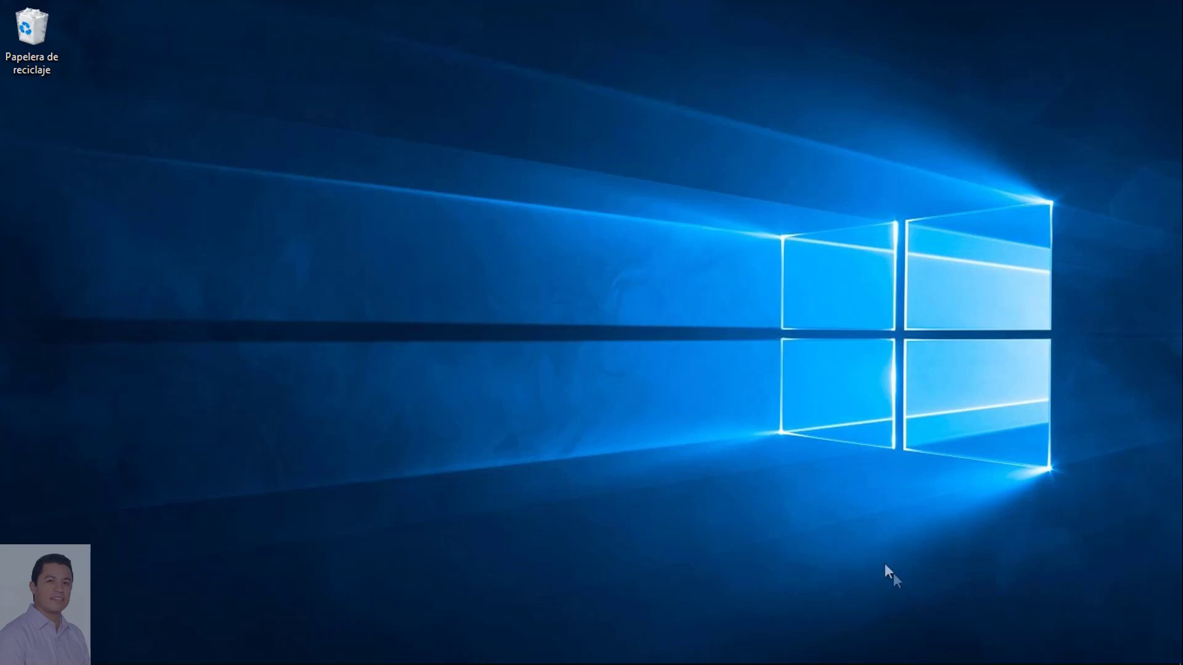
Choose Dolby Atmos for Headphones from the spatial sound options, look through the Dolby Access home page and close it
{"action": "mouse_move", "coordinate": [921, 653]}
{"action": "mouse_move", "coordinate": [1040, 660]}
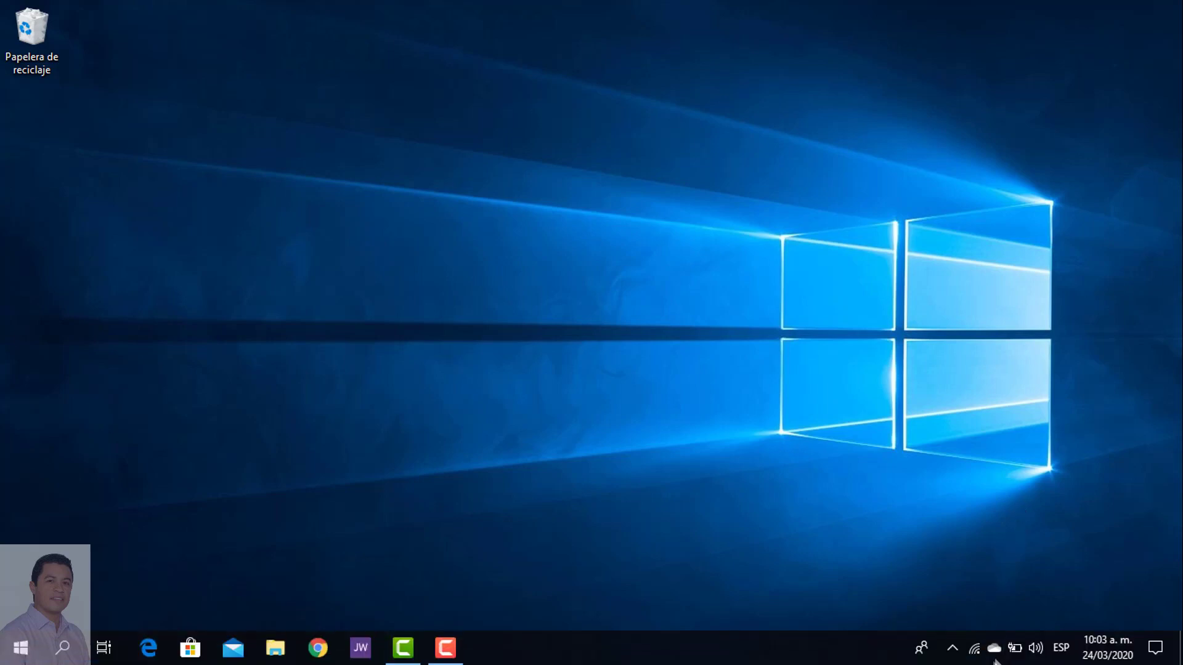
{"action": "right_click", "coordinate": [1042, 658]}
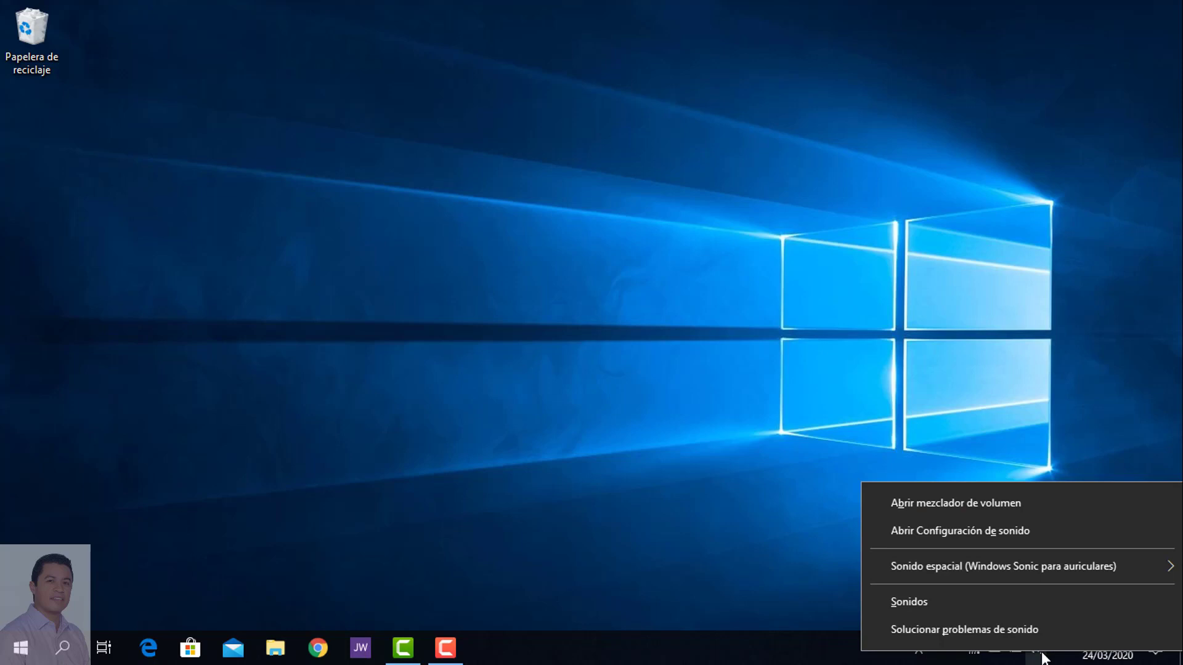
{"action": "mouse_move", "coordinate": [1018, 572]}
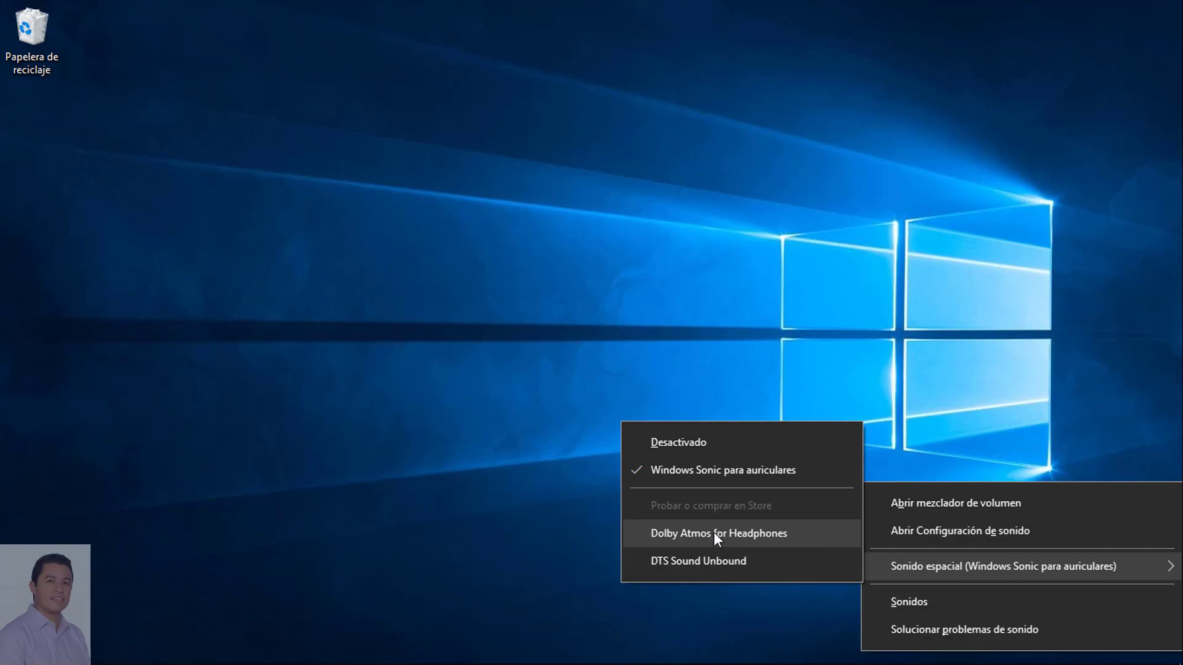
{"action": "left_click", "coordinate": [715, 535]}
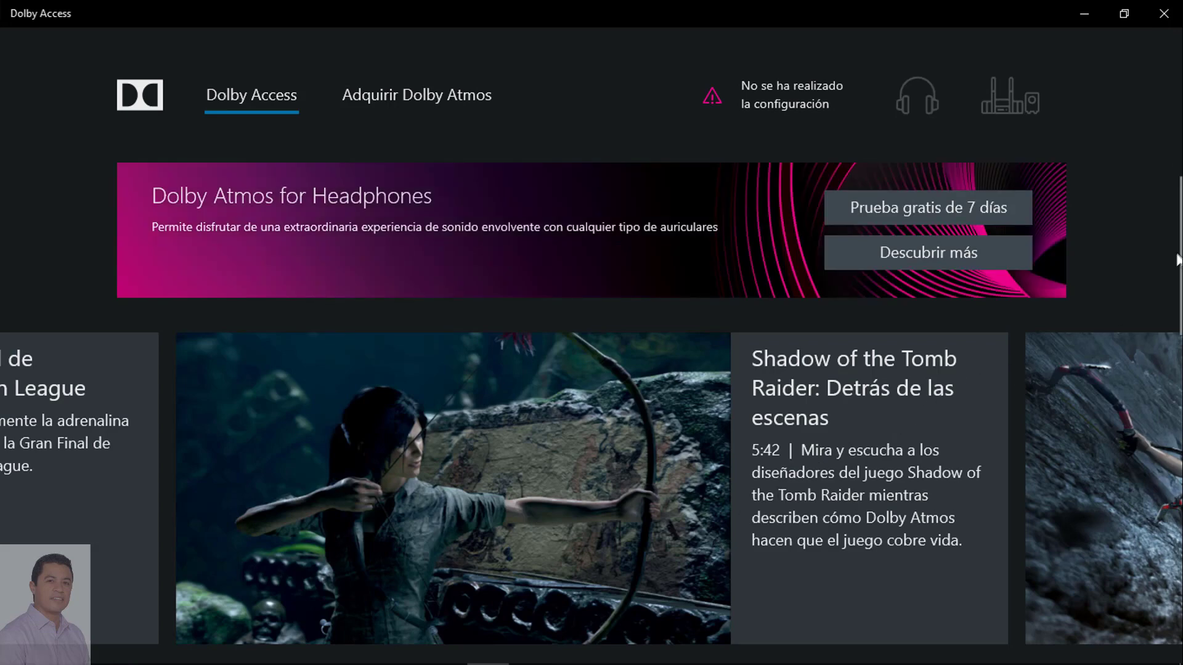
{"action": "scroll", "coordinate": [1178, 259], "scroll_direction": "down", "scroll_amount": 5}
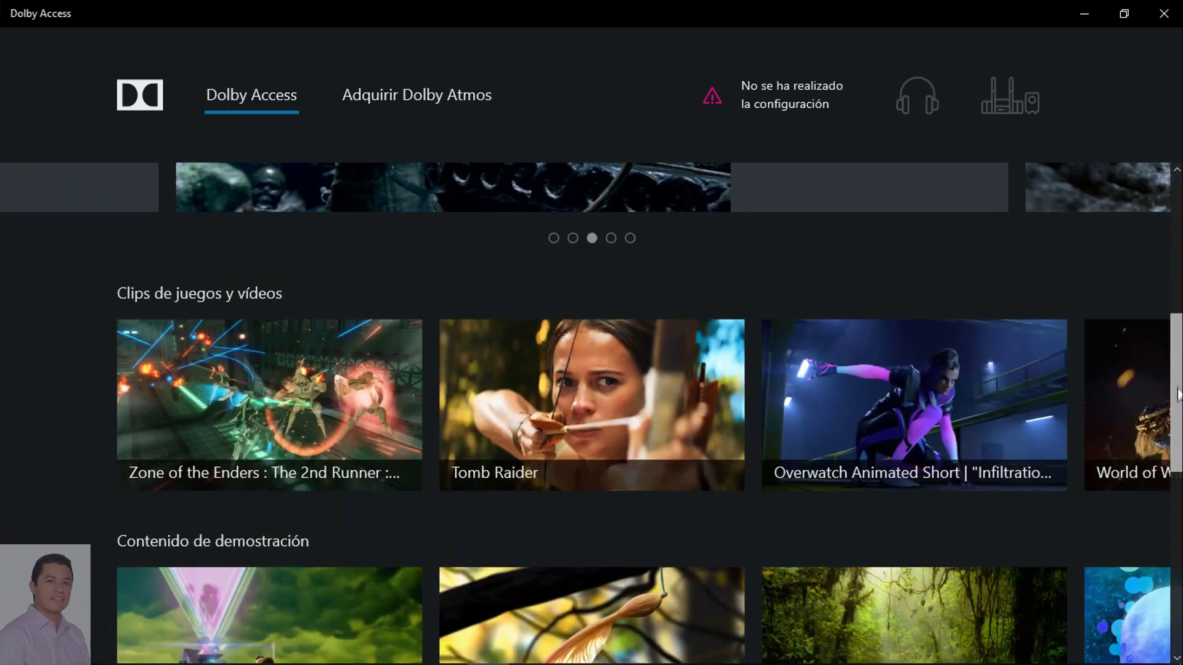
{"action": "scroll", "coordinate": [1178, 259], "scroll_direction": "up", "scroll_amount": 5}
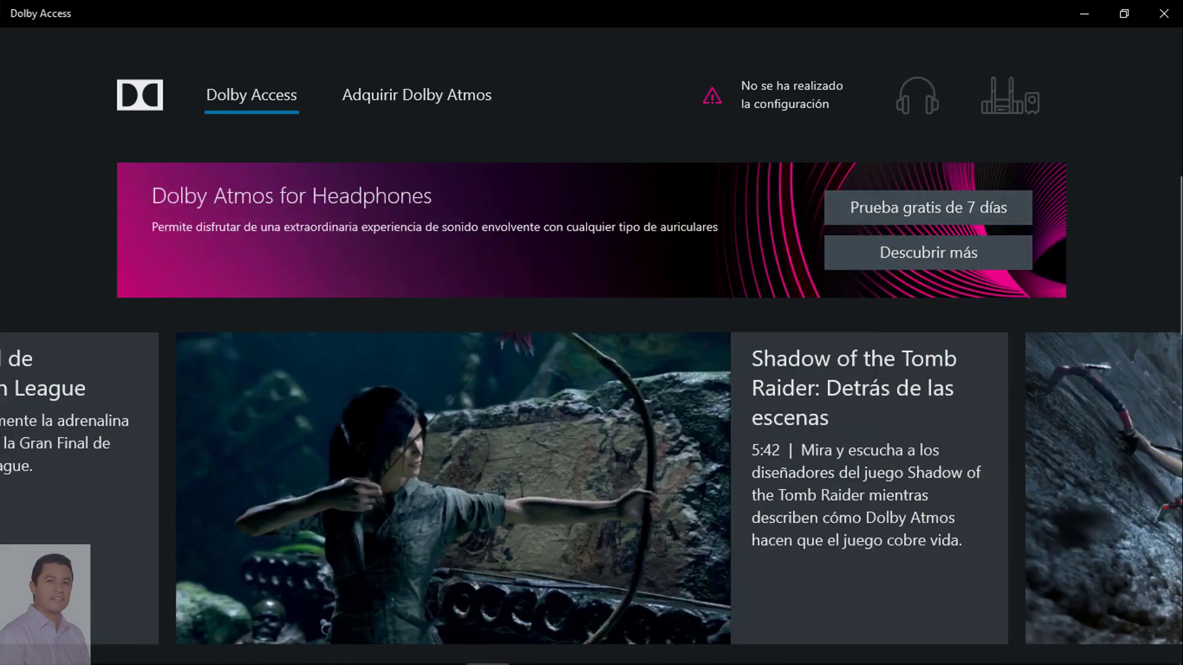
{"action": "left_click_drag", "start_coordinate": [1178, 246], "coordinate": [989, 232]}
{"action": "left_click", "coordinate": [1163, 14]}
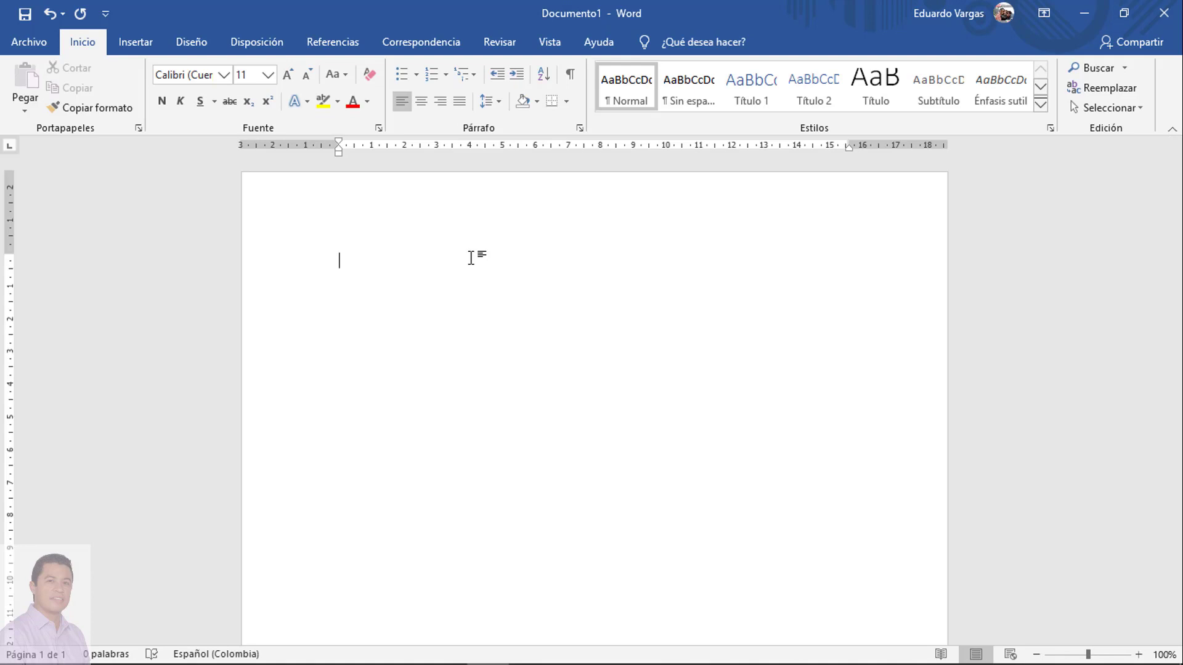
Search Windows for "emoji", review the Panel de emojis option in the emoji panel settings and close them
{"action": "mouse_move", "coordinate": [79, 658]}
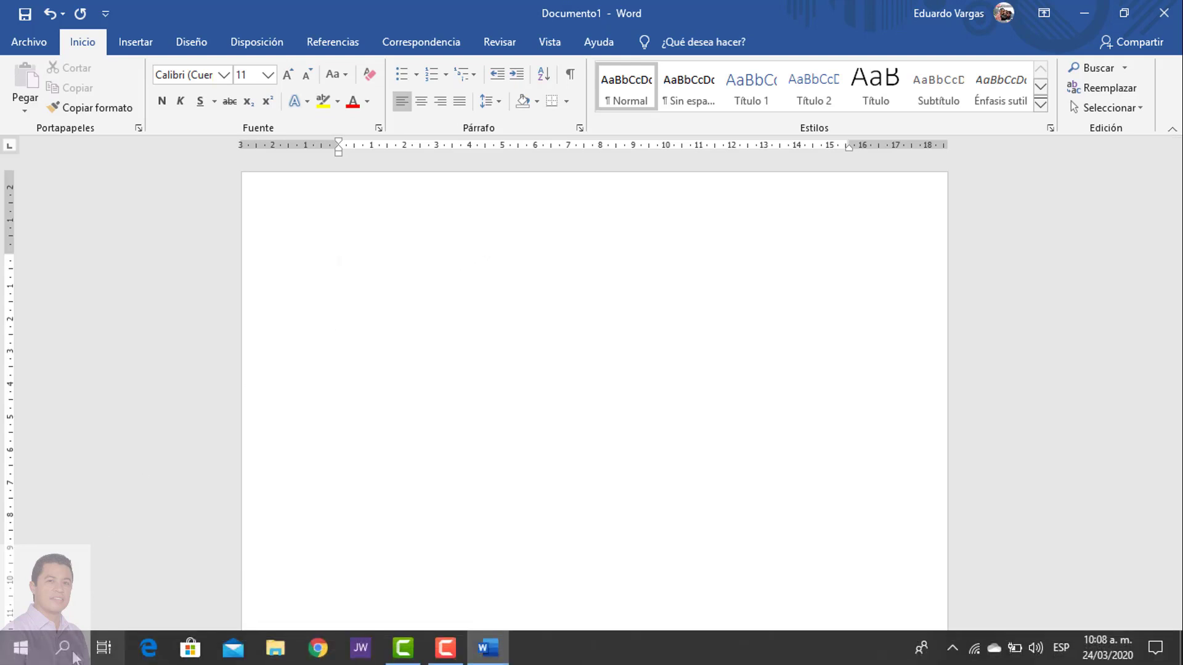
{"action": "left_click", "coordinate": [78, 655]}
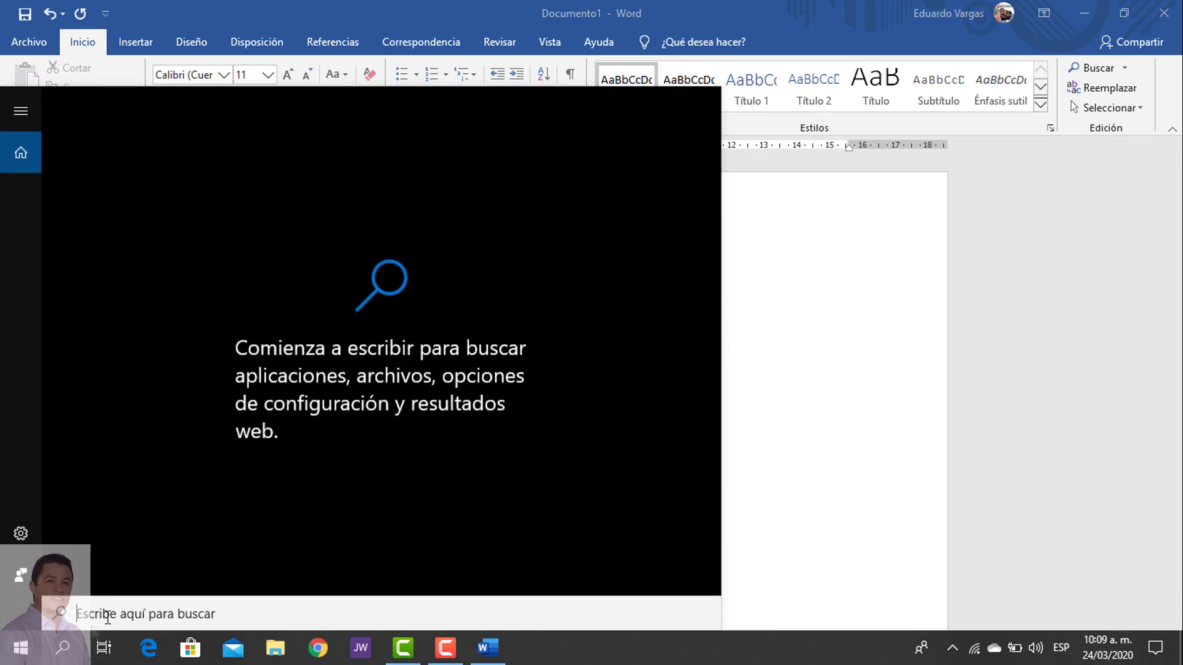
{"action": "type", "text": "emoji"}
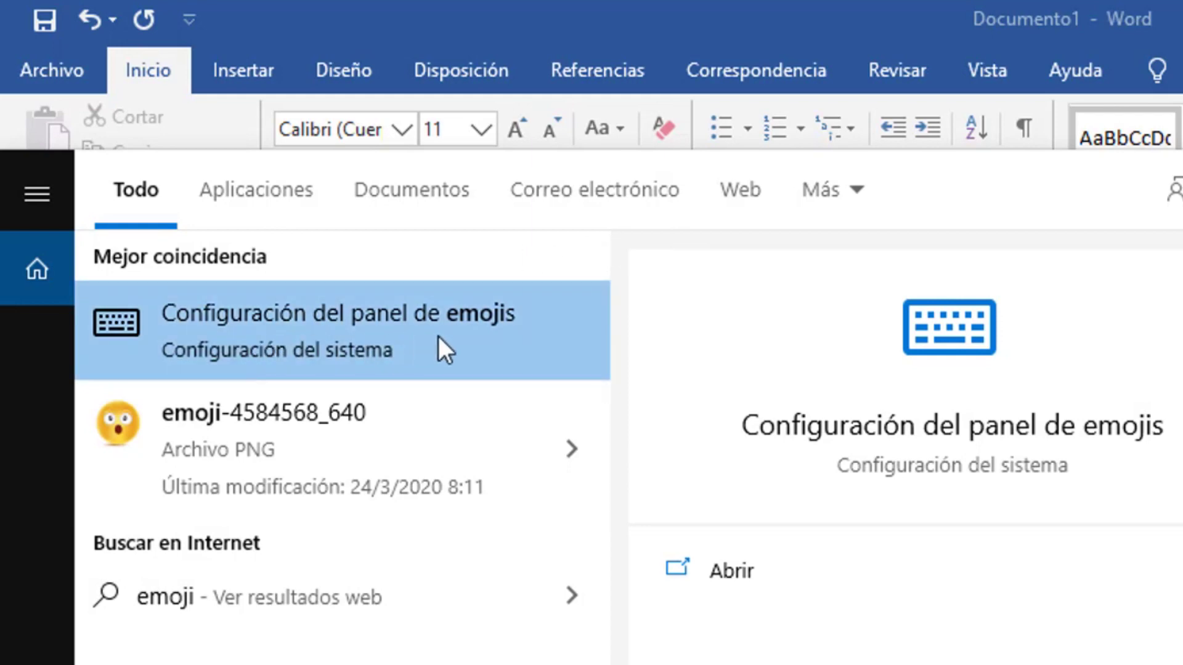
{"action": "left_click", "coordinate": [390, 327]}
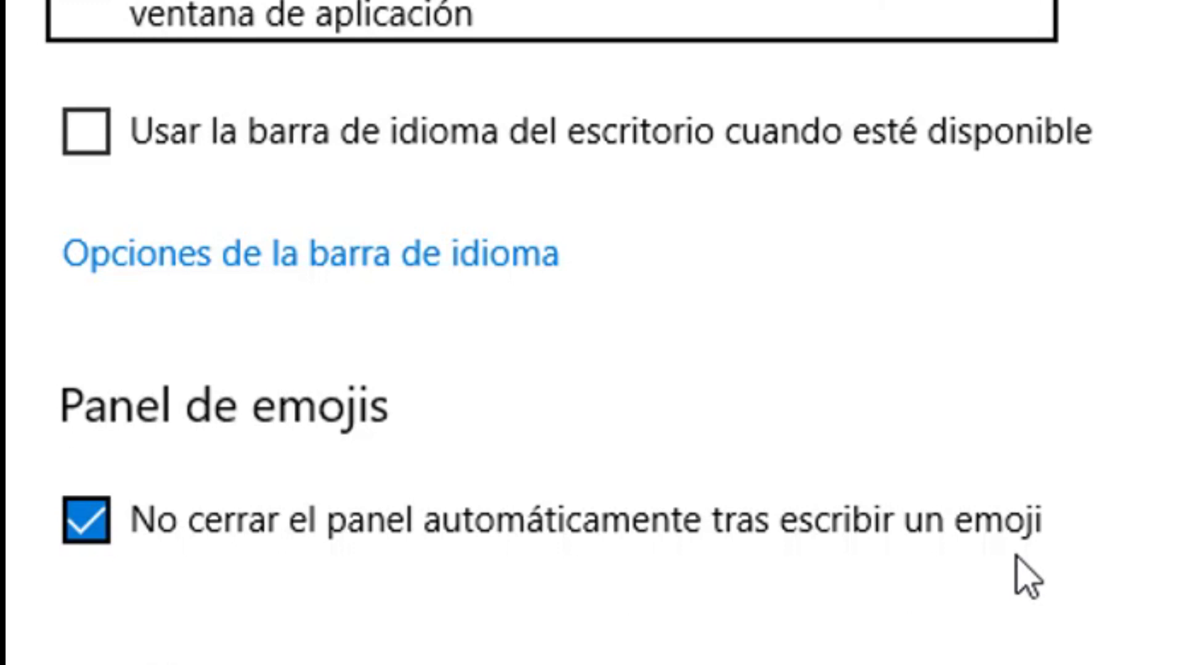
{"action": "left_click", "coordinate": [1162, 17]}
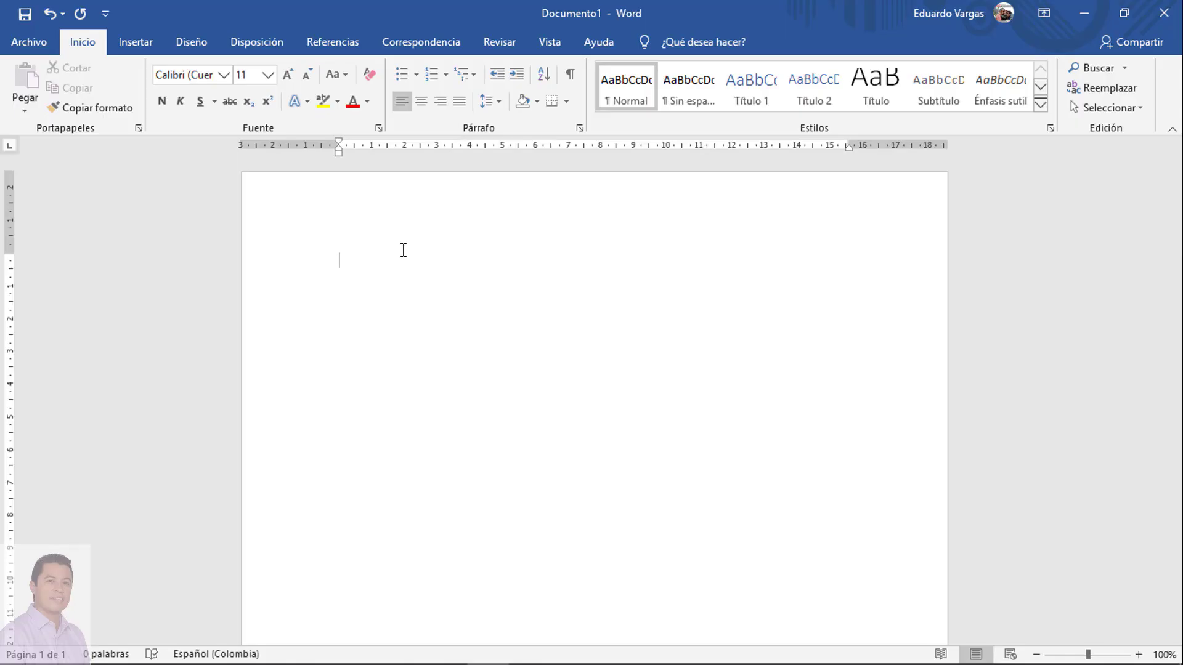
Open the emoji panel in the blank Word document and search it for "cora"
{"action": "key", "text": "super+period"}
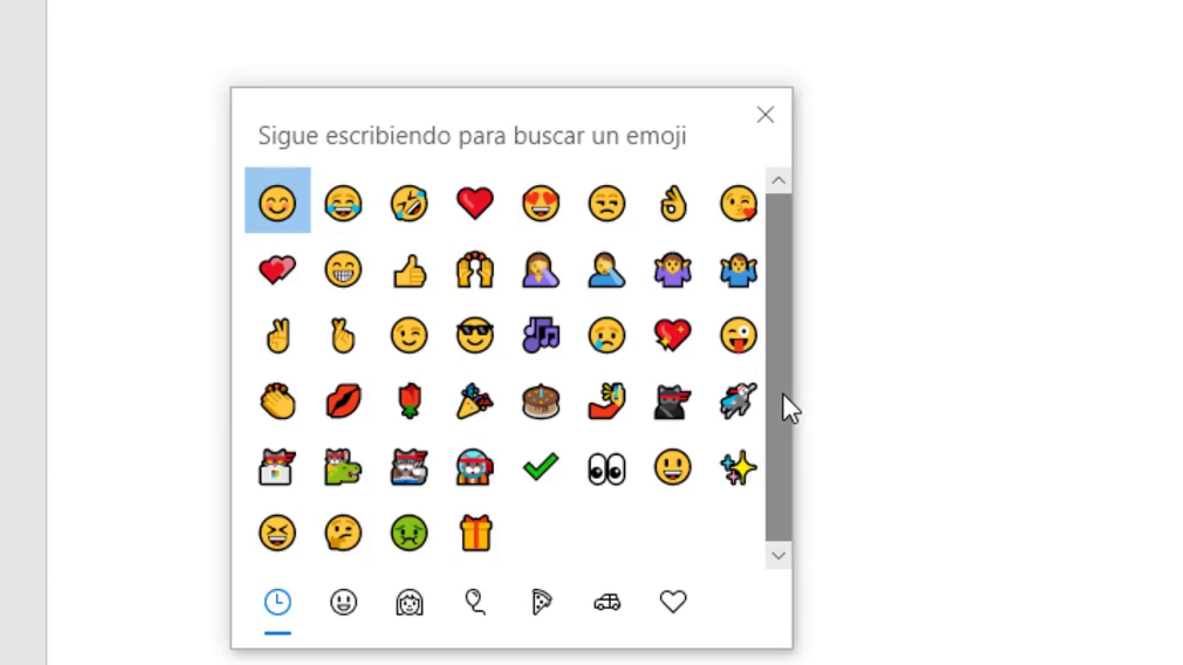
{"action": "left_click_drag", "start_coordinate": [779, 495], "coordinate": [762, 356]}
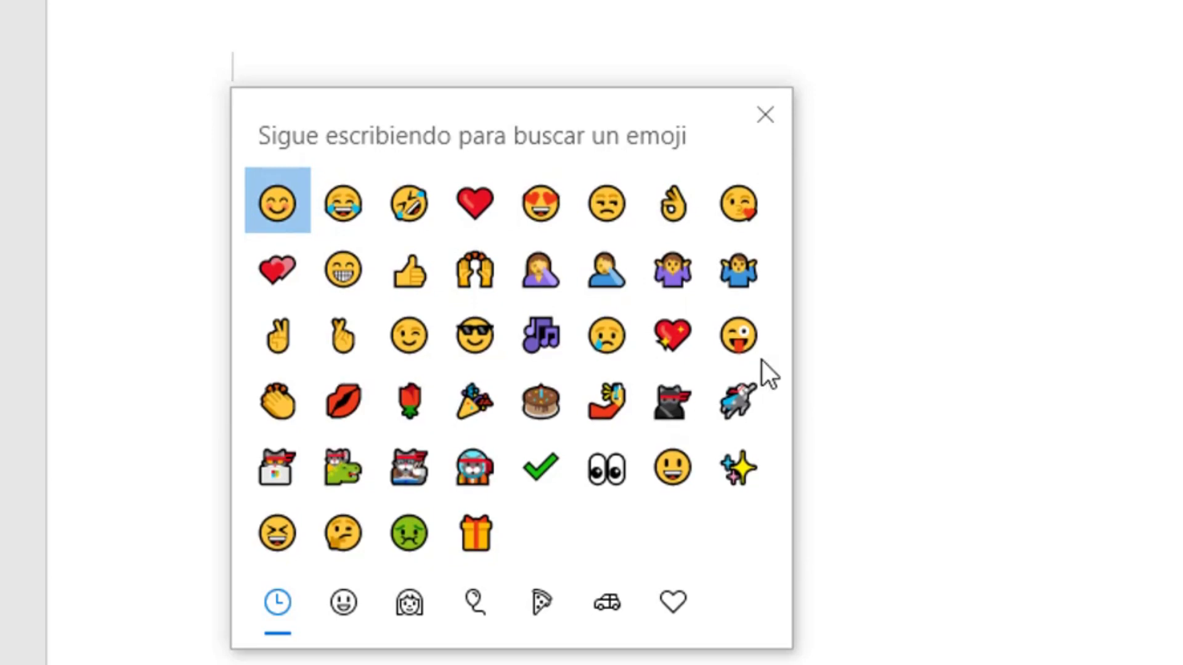
{"action": "type", "text": "cora"}
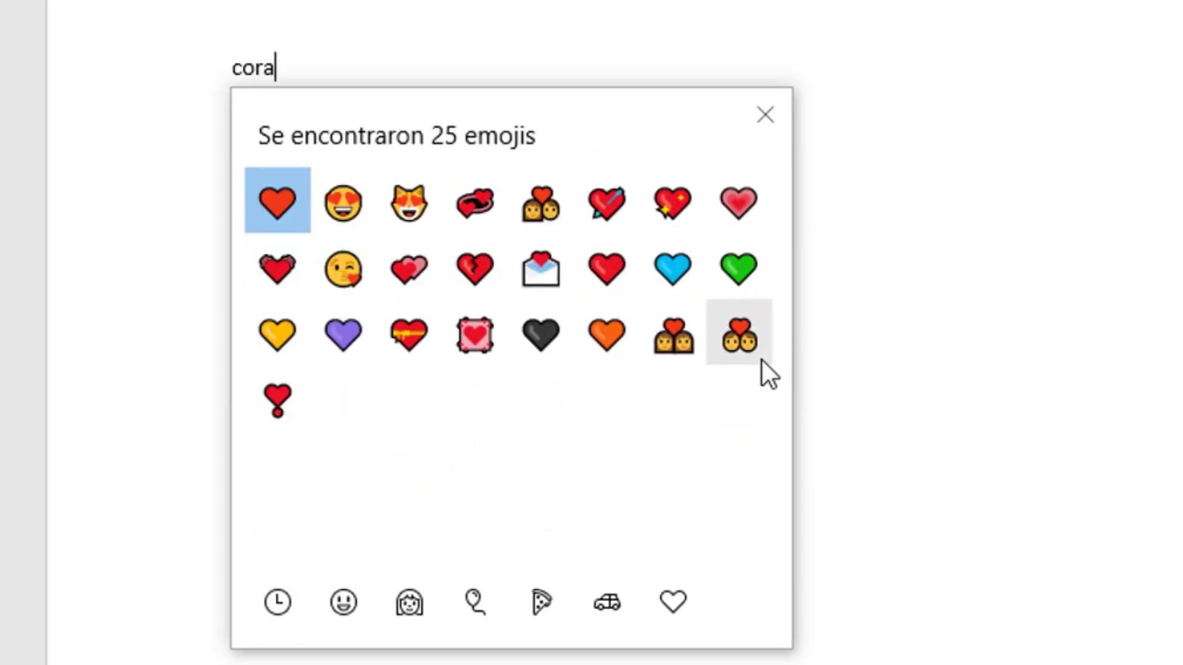